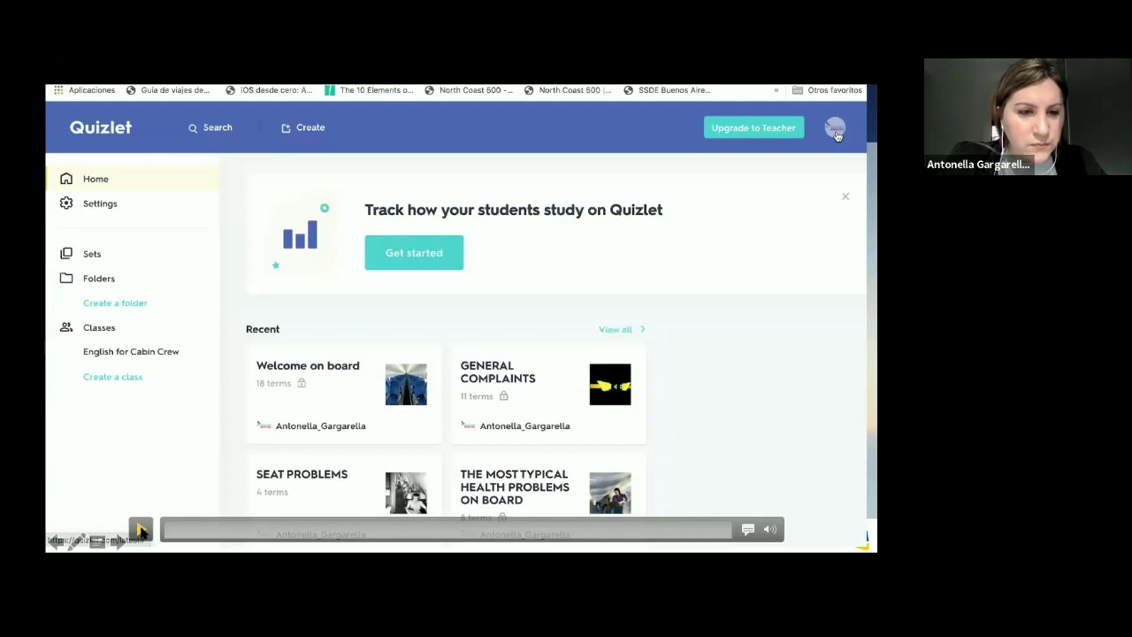
# - Open the Welcome on board set and show its flashcards in full-screen view
pyautogui.click(139, 529)
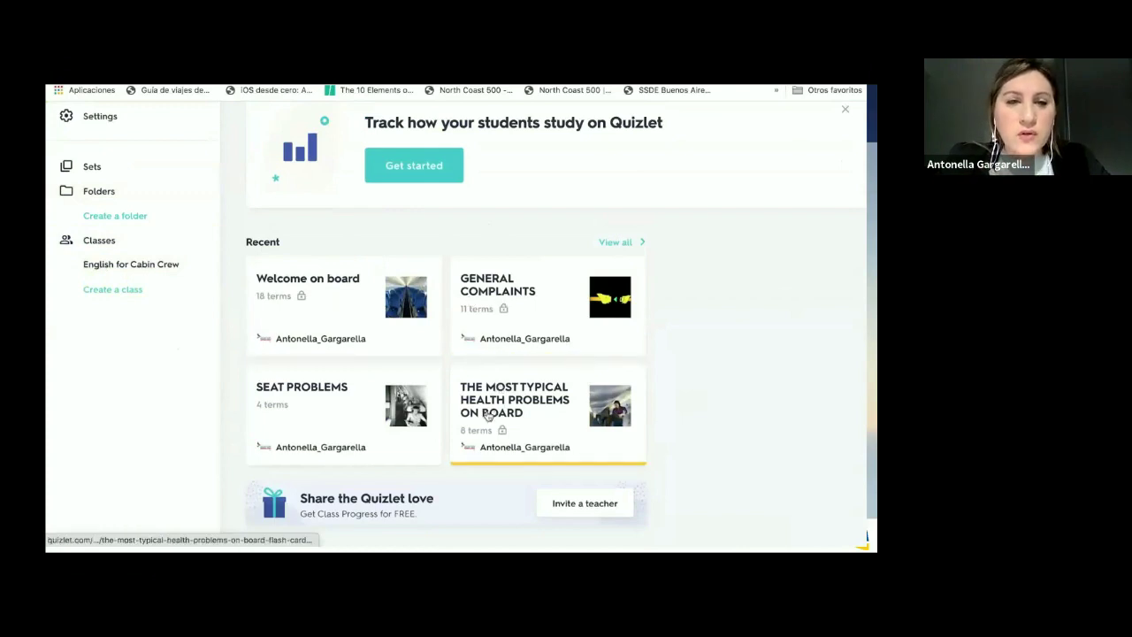
pyautogui.click(334, 305)
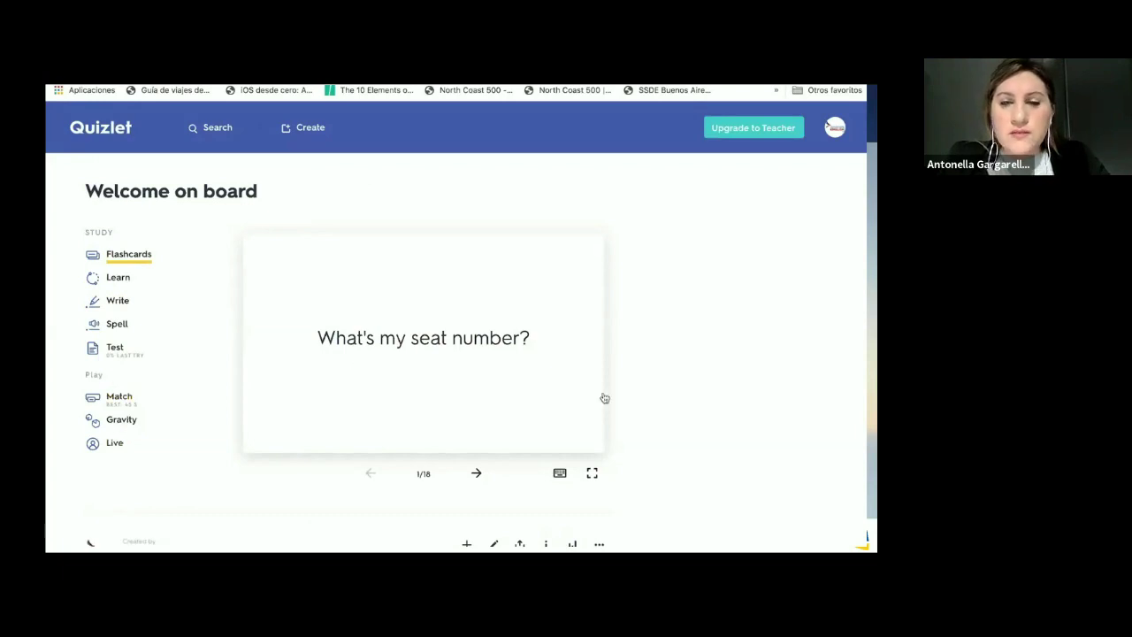
pyautogui.click(592, 476)
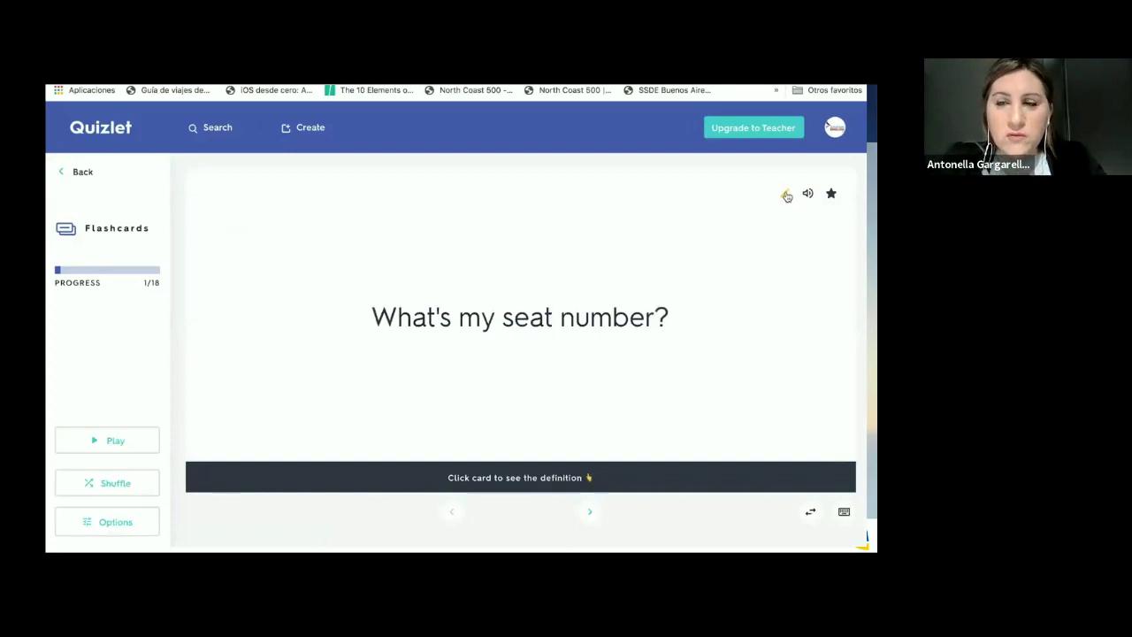
# - Play the audio of the "What's my seat number?" flashcard and flip it to its definition and back
pyautogui.click(814, 195)
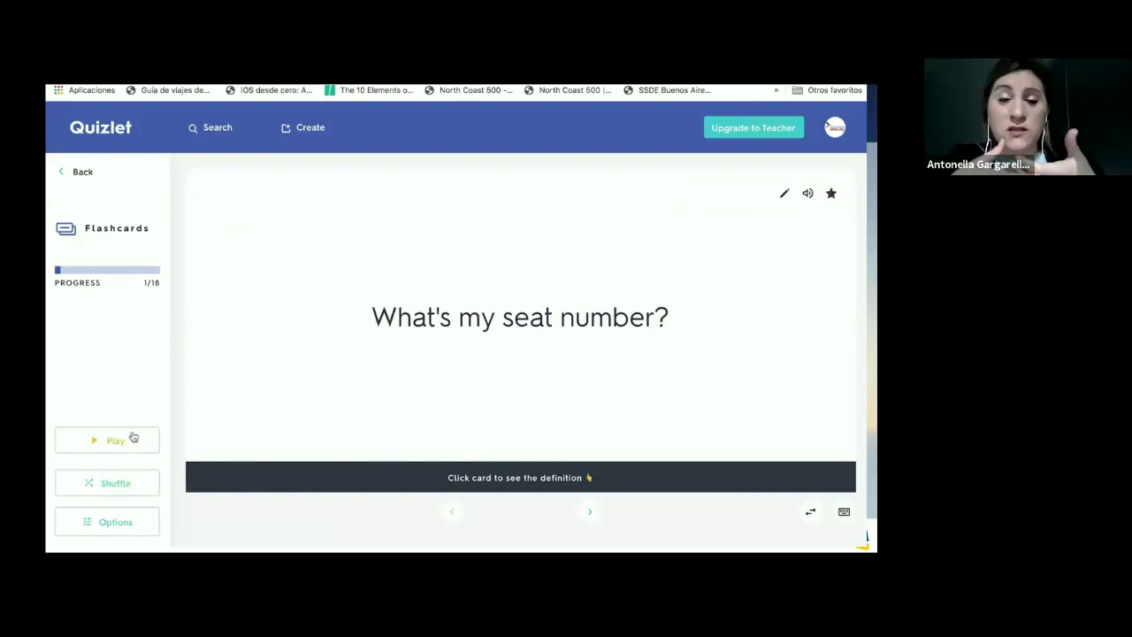
pyautogui.click(535, 358)
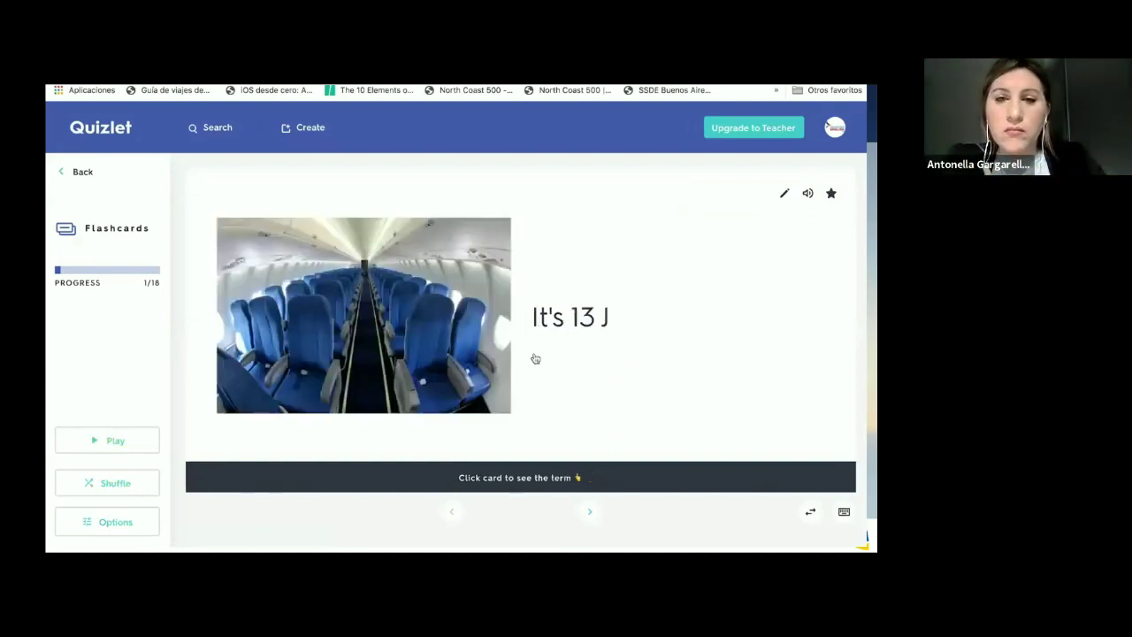
pyautogui.click(535, 358)
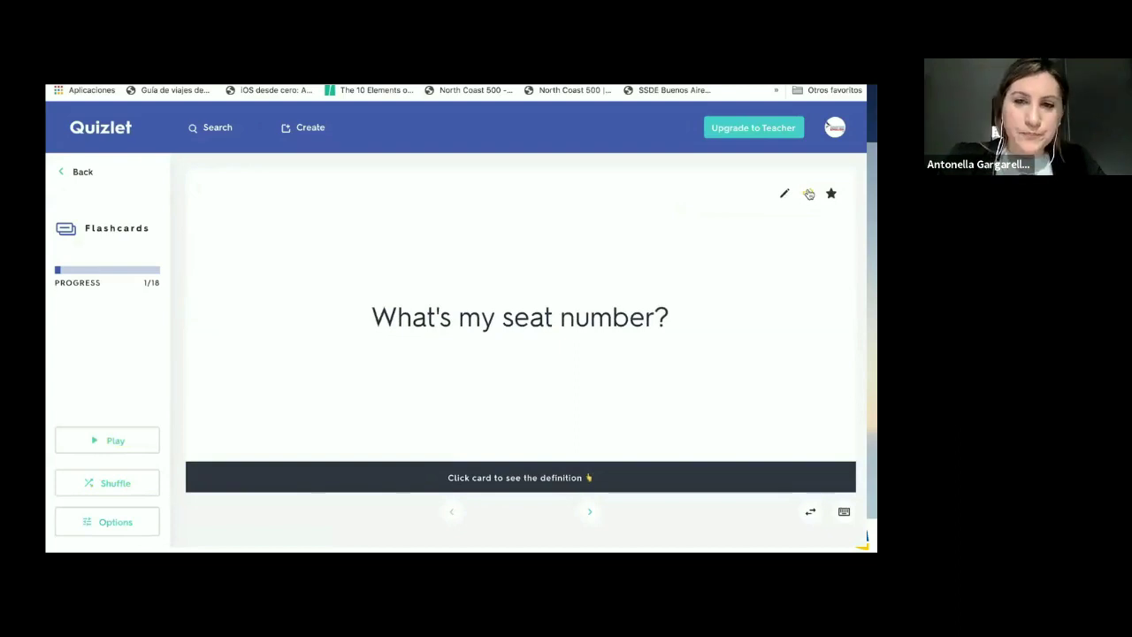
pyautogui.press('space')
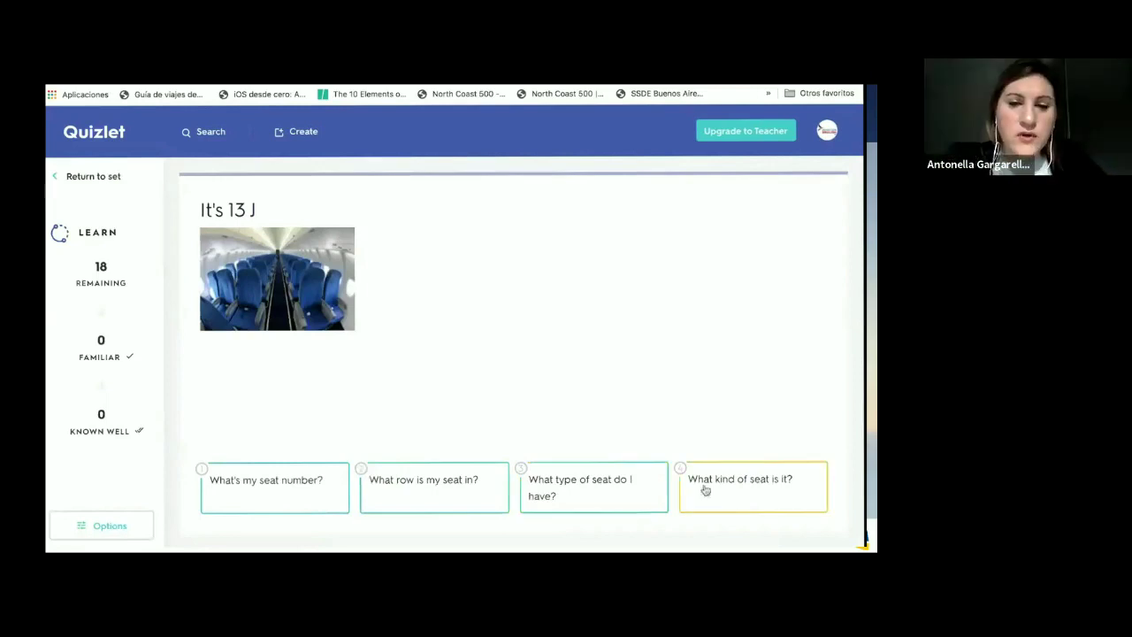
# - In Learn mode, answer "What's my seat number?" and "Can you give me a glass of water?", and continue to the following question
pyautogui.click(300, 486)
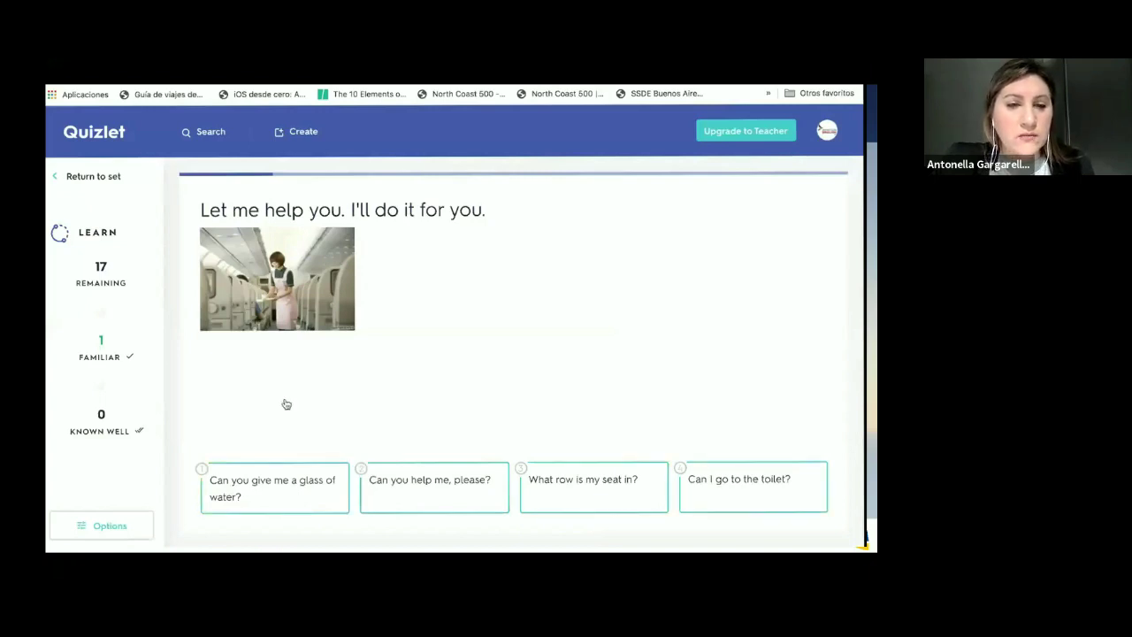
pyautogui.click(284, 496)
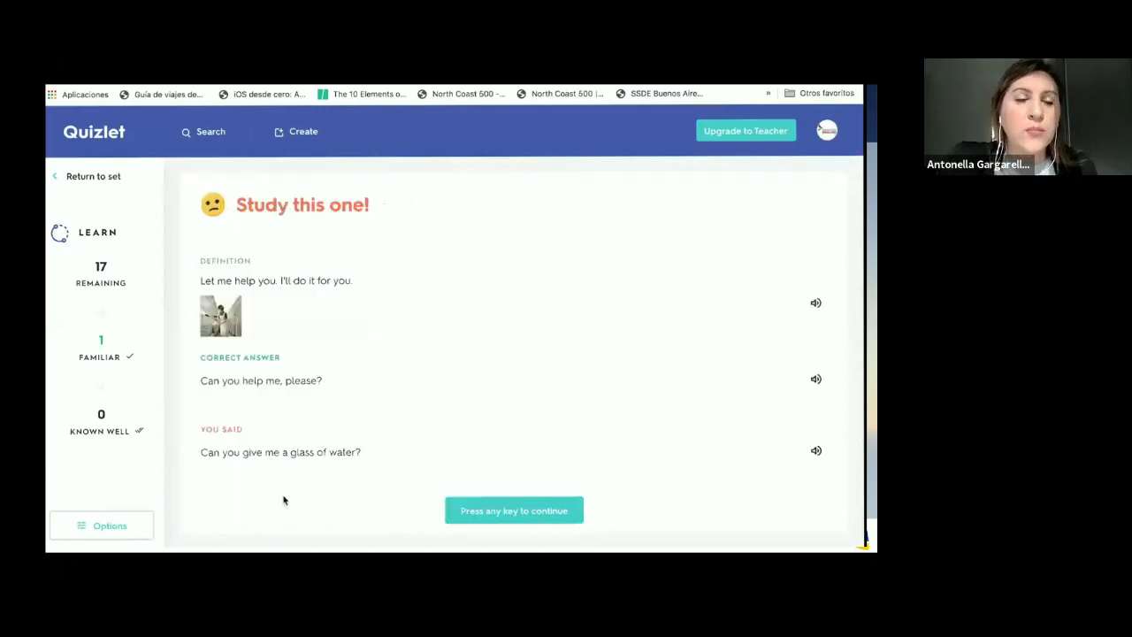
pyautogui.moveTo(237, 205); pyautogui.dragTo(328, 207)
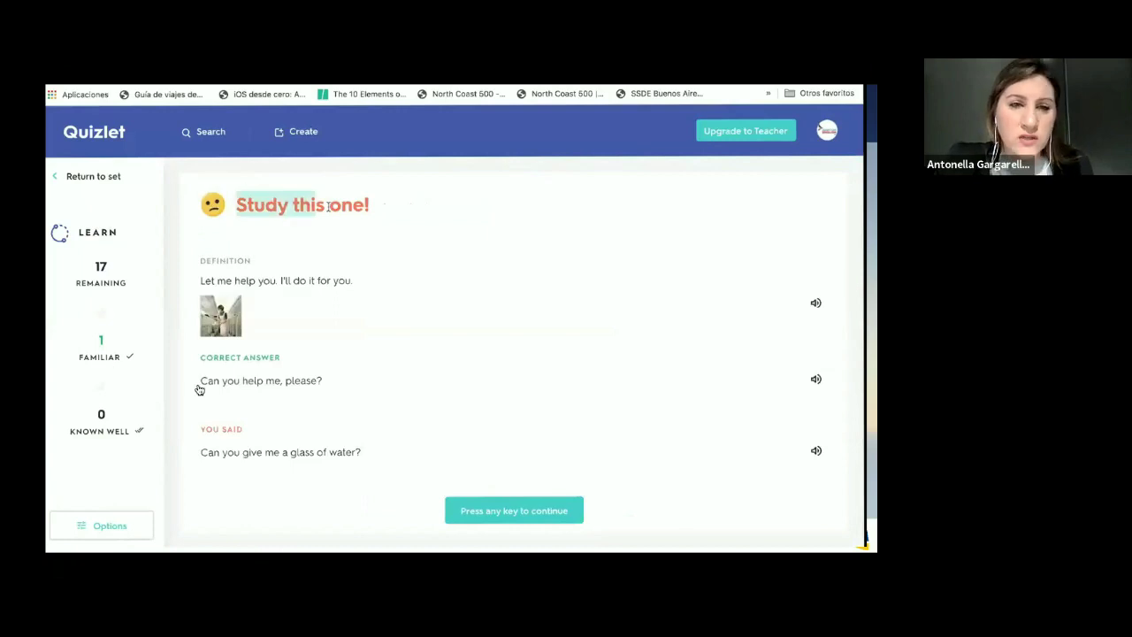
pyautogui.click(358, 316)
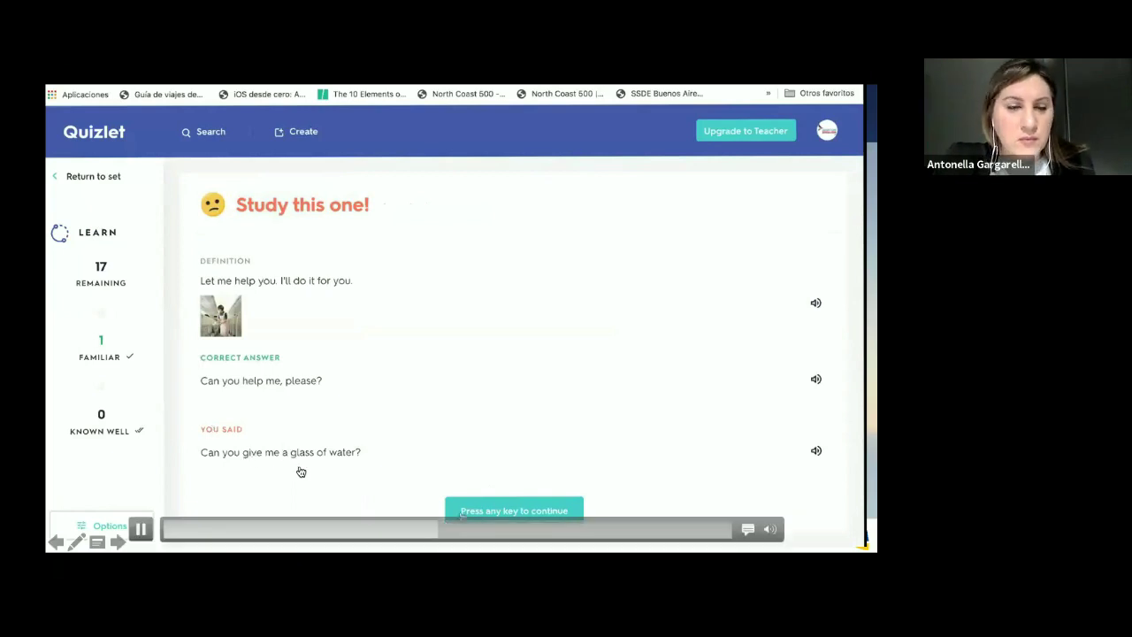
pyautogui.press('Return')
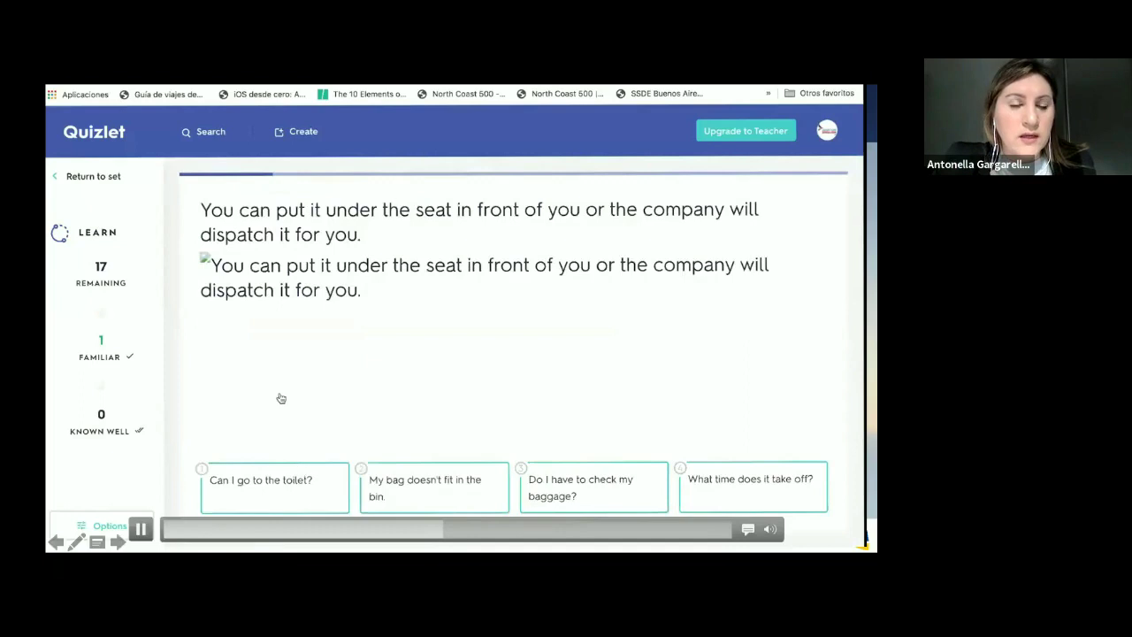
# - Return to the set, start Spell mode and submit "I'm afraid of flying" as the answer
pyautogui.click(77, 179)
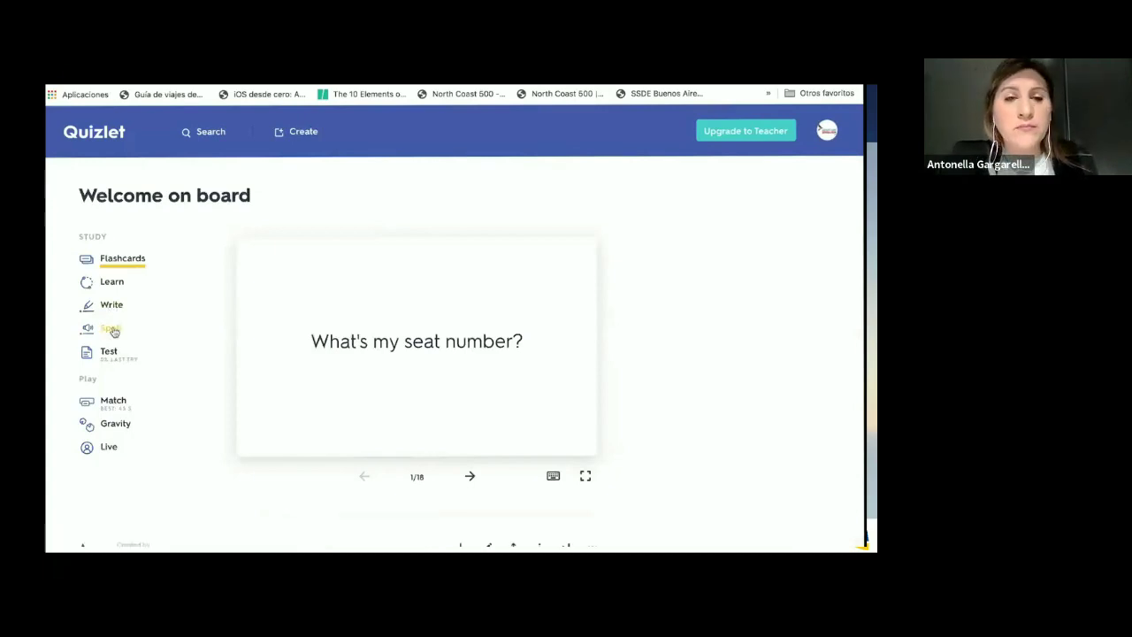
pyautogui.click(111, 328)
pyautogui.write("I'm af")
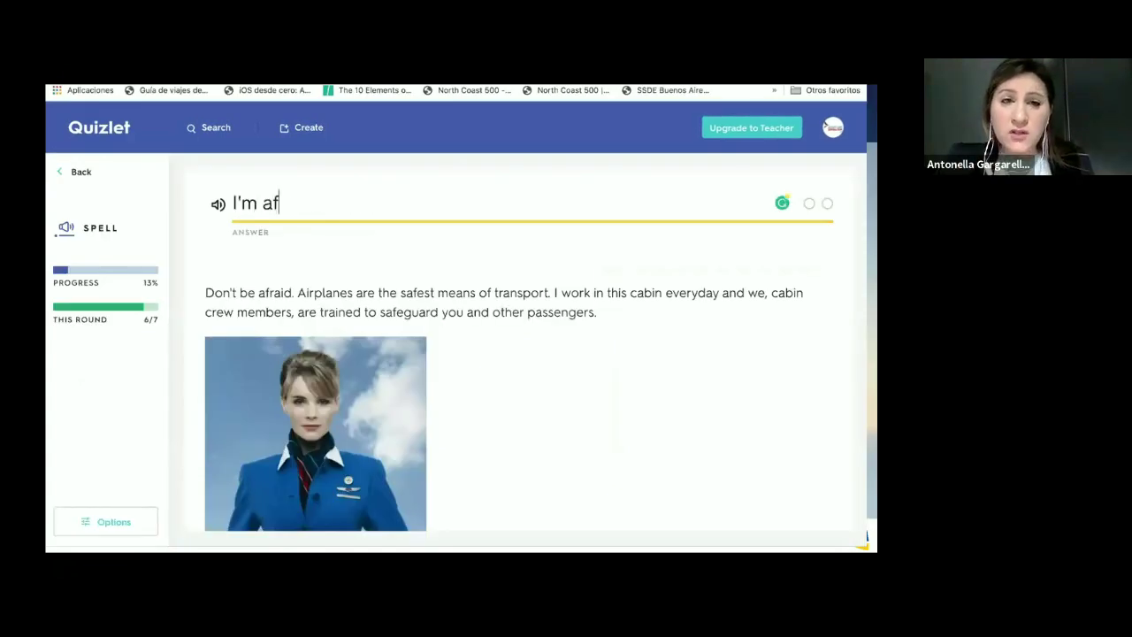
pyautogui.write('raid of fly')
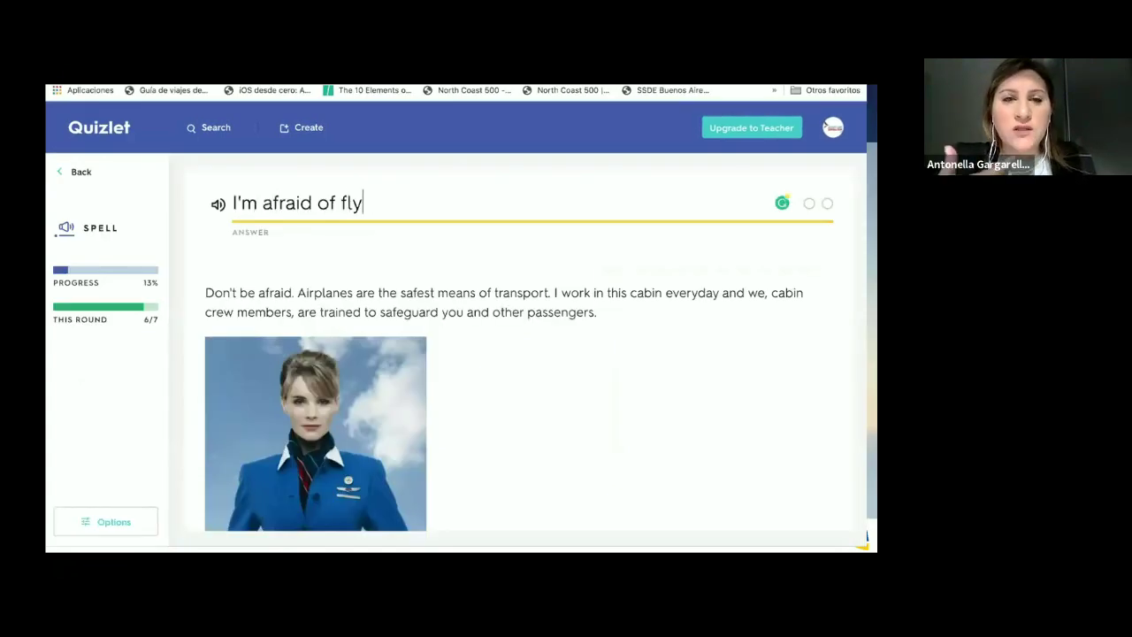
pyautogui.write('ing')
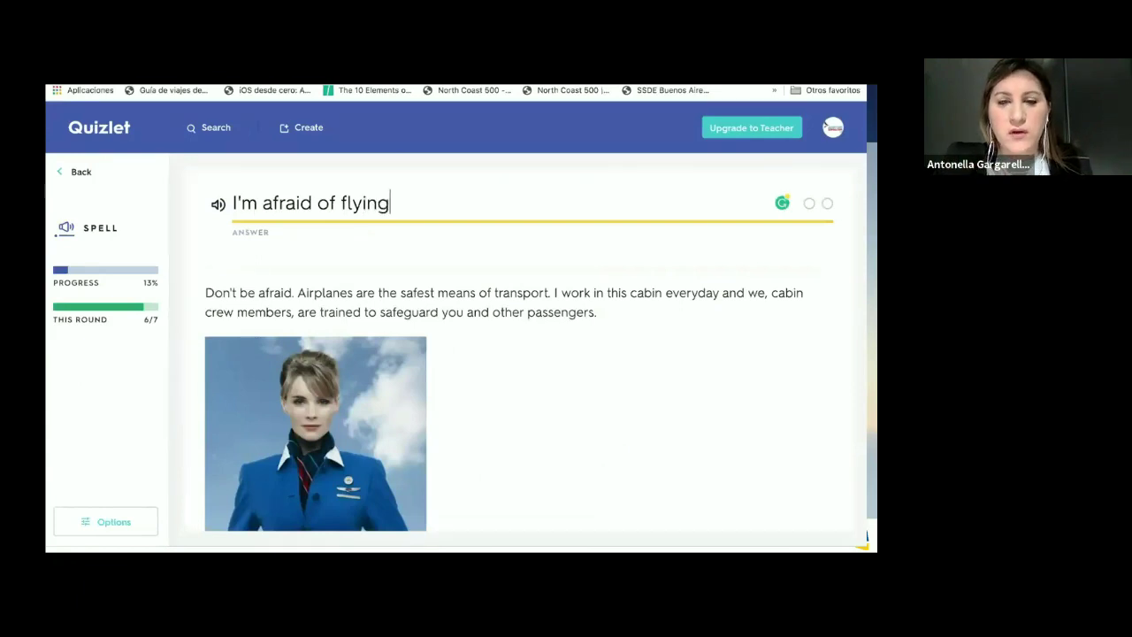
pyautogui.press('Return')
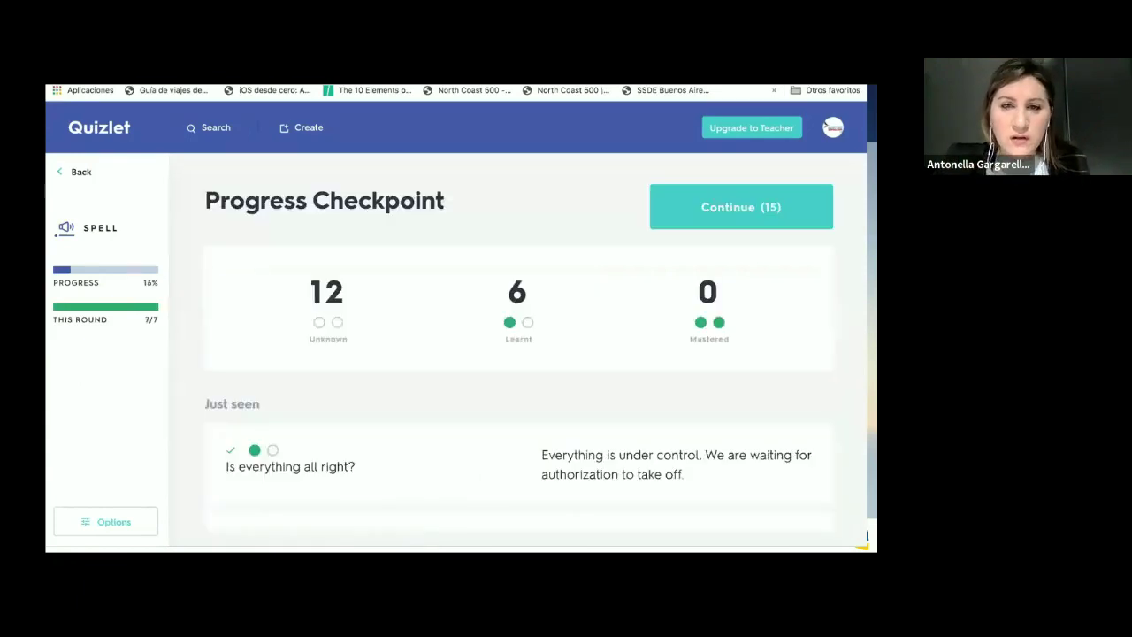
# - Answer the test's first written question, about smoking being forbidden on board, with "Can I smoke?"
pyautogui.scroll(-2, 416, 310)
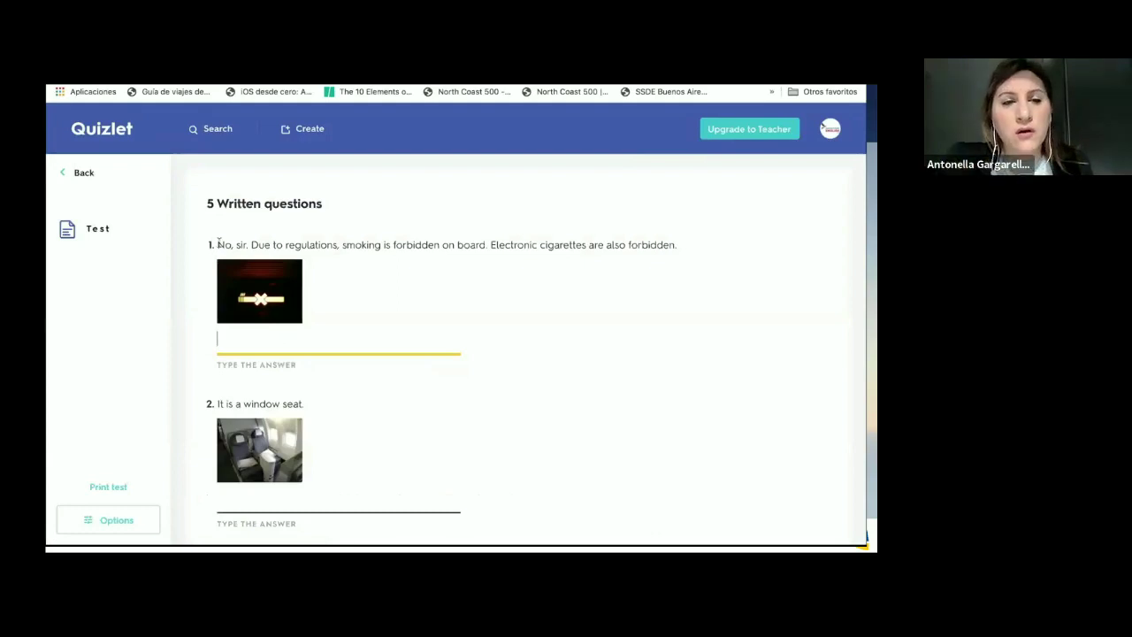
pyautogui.moveTo(217, 243); pyautogui.dragTo(547, 251)
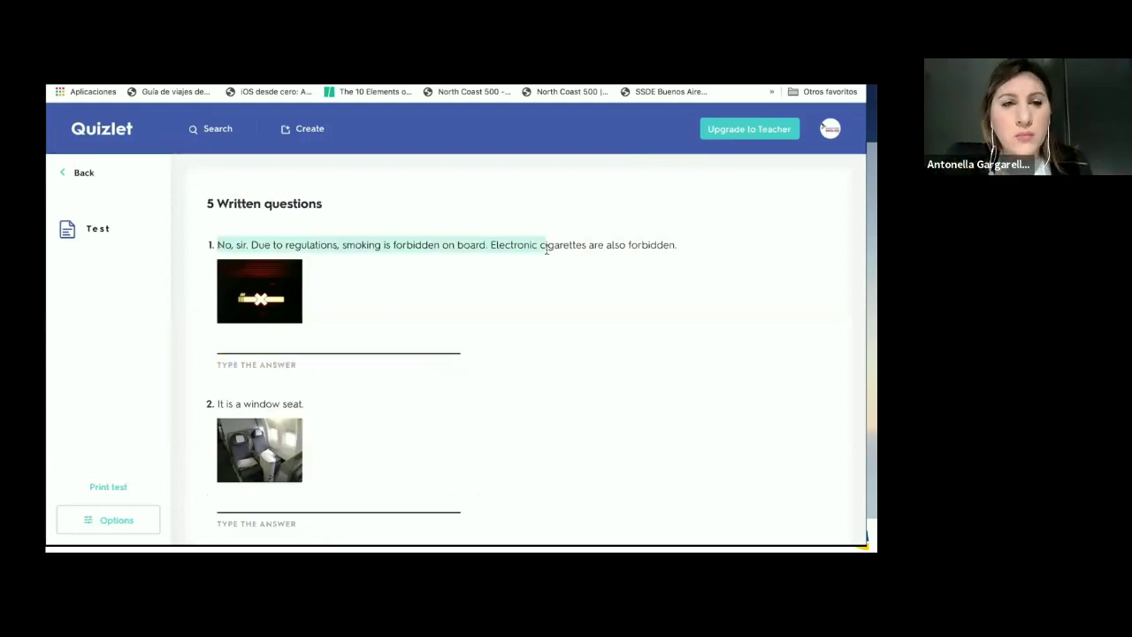
pyautogui.click(265, 341)
pyautogui.write('Can I smoke?')
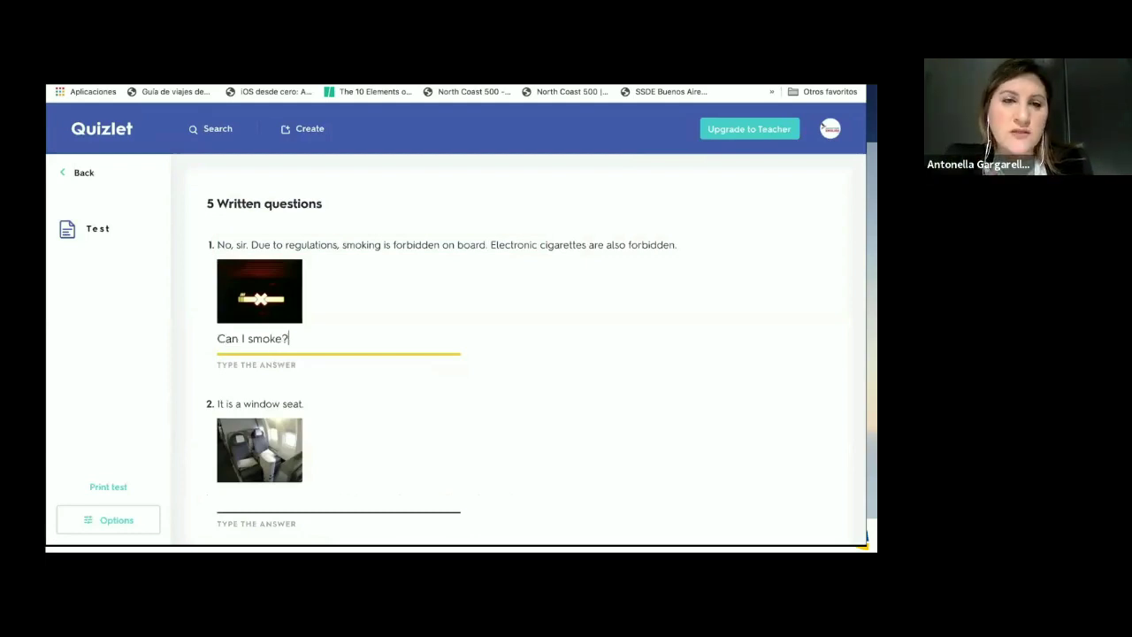
pyautogui.click(485, 413)
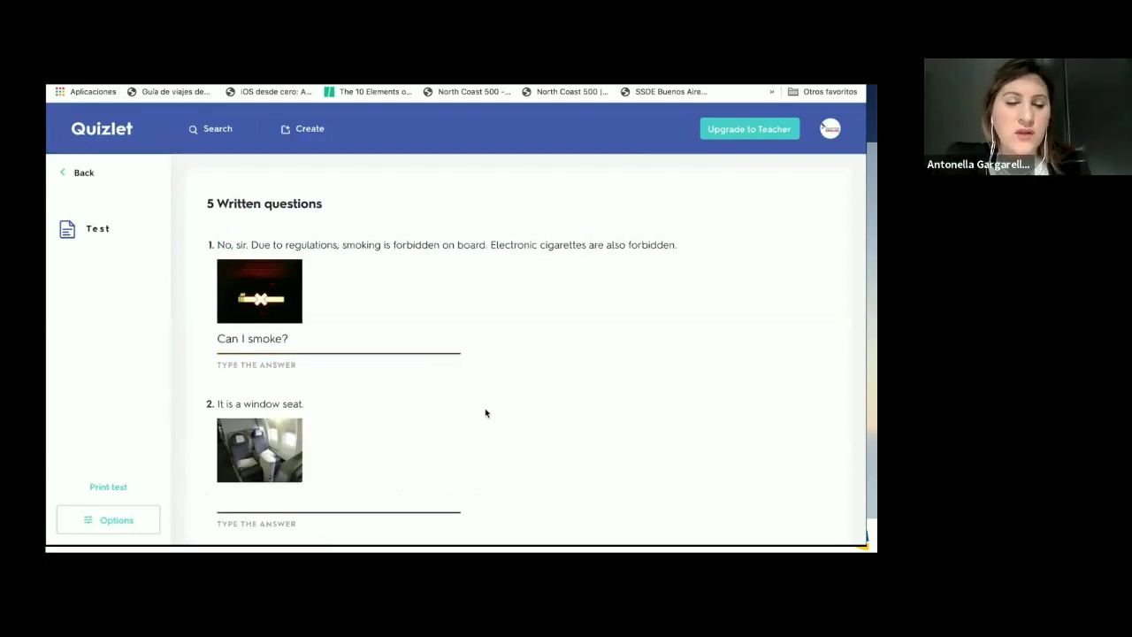
# - Match "My bag doesn't fit in the bin." with answer C in the test's matching questions
pyautogui.scroll(-5, 362, 397)
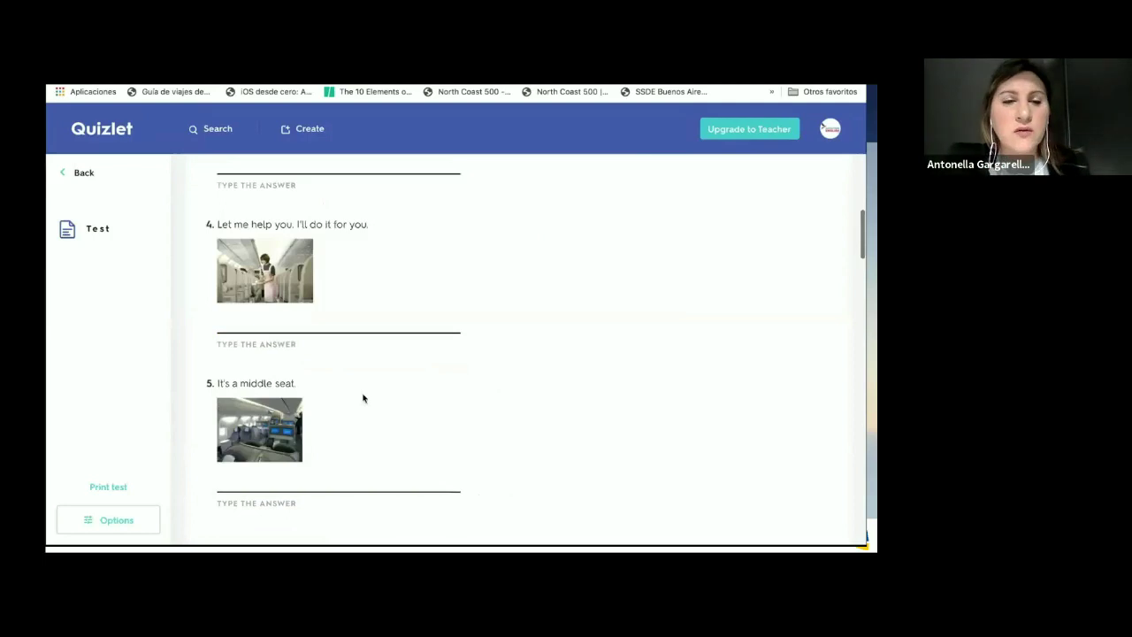
pyautogui.scroll(-3, 363, 398)
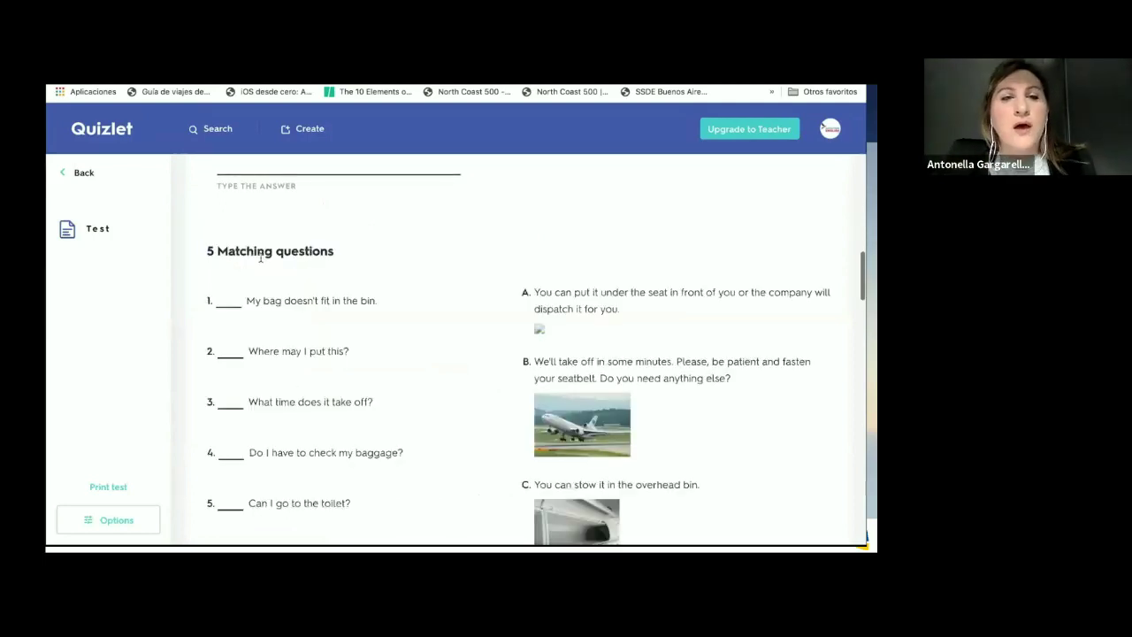
pyautogui.moveTo(218, 252); pyautogui.dragTo(351, 254)
pyautogui.press('Tab')
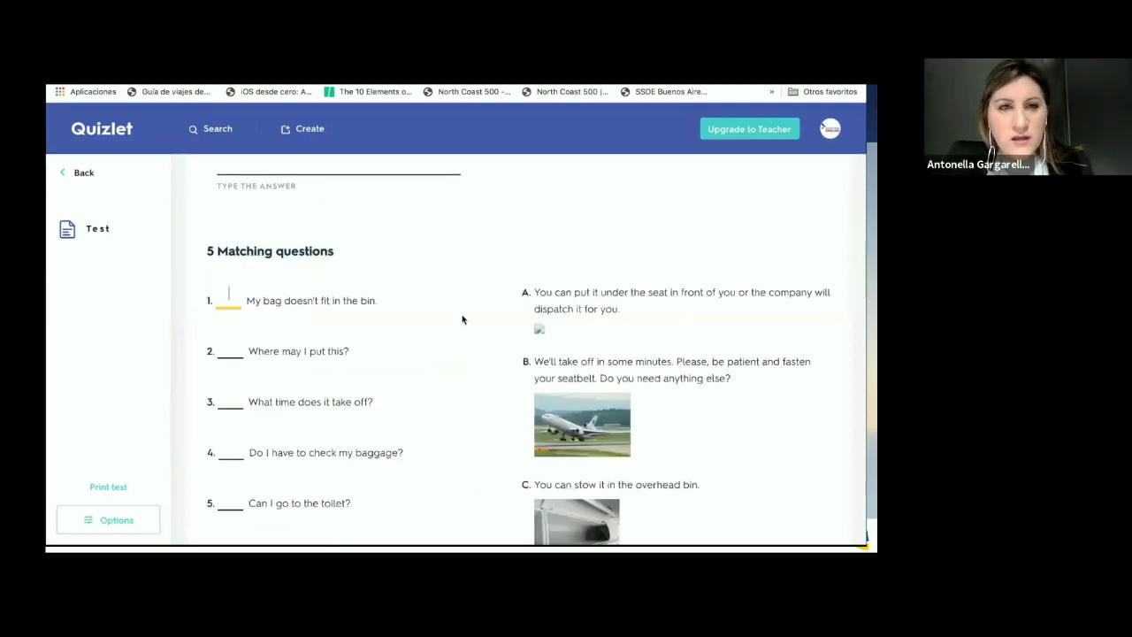
pyautogui.scroll(-2, 490, 334)
pyautogui.scroll(1, 490, 334)
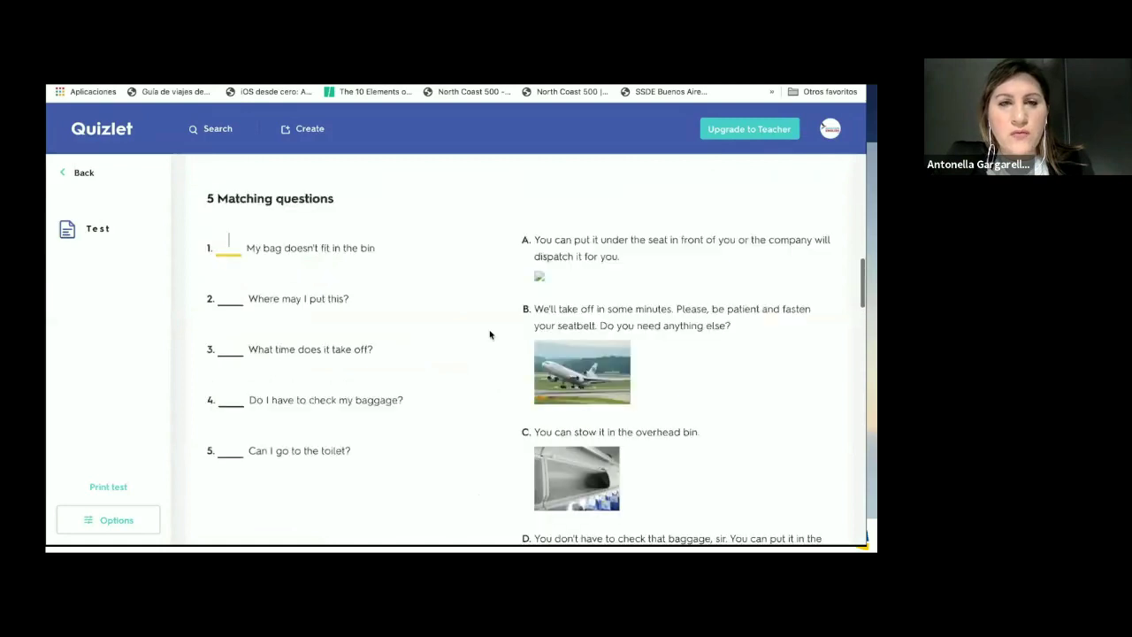
pyautogui.scroll(-3, 490, 335)
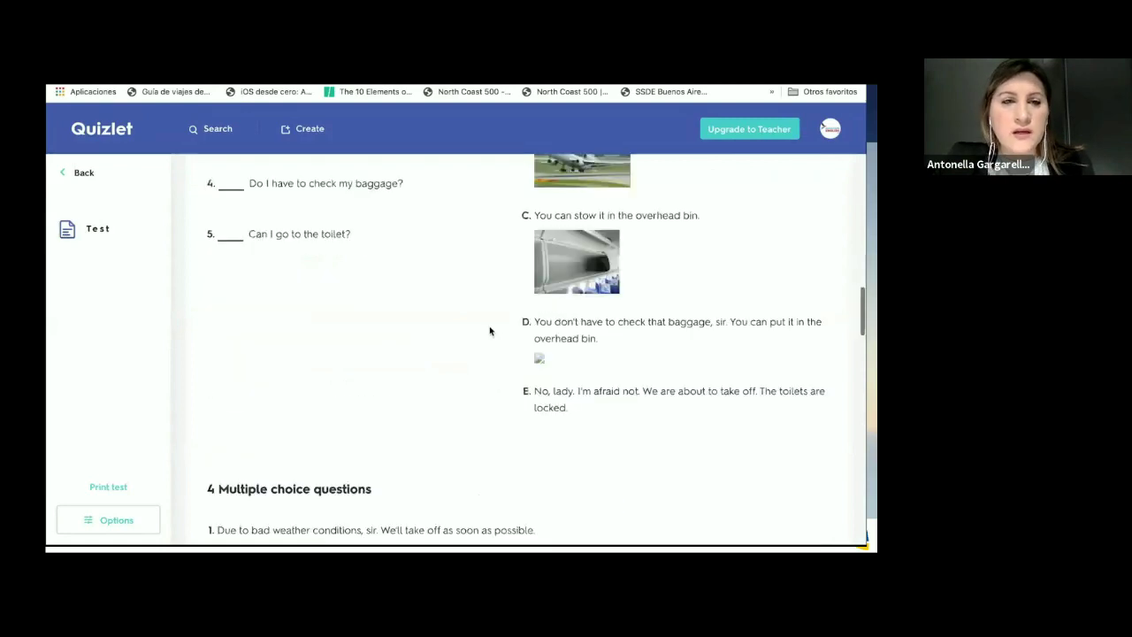
pyautogui.scroll(3, 490, 331)
pyautogui.write('C')
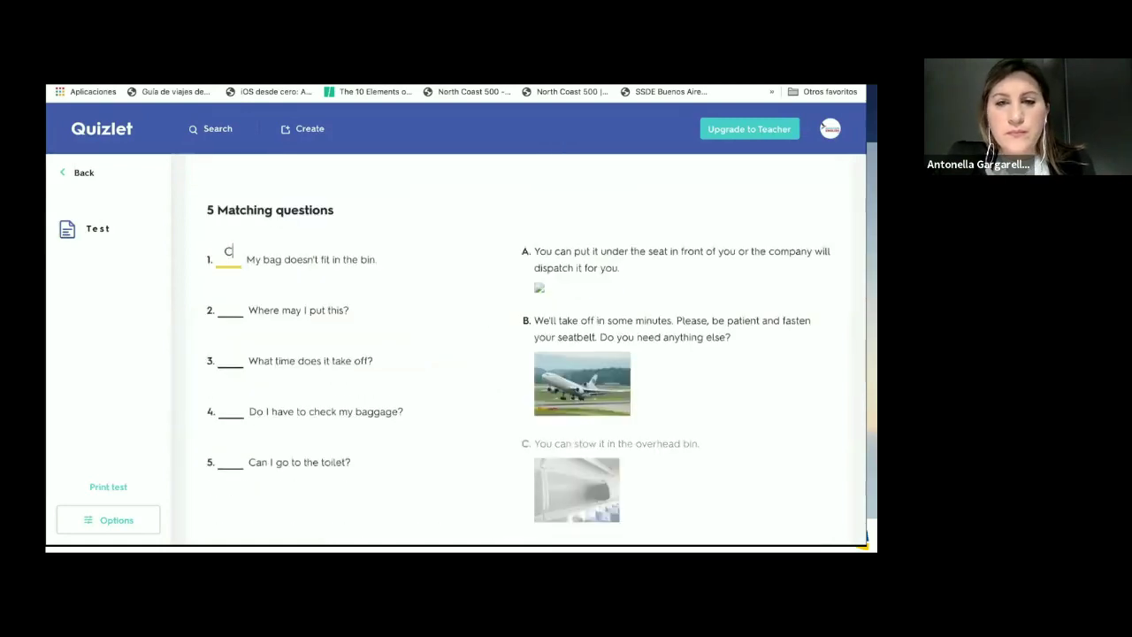
# - Choose "Why are we delayed?" for the first multiple choice question about bad weather conditions
pyautogui.scroll(-1, 510, 443)
pyautogui.scroll(-2, 509, 444)
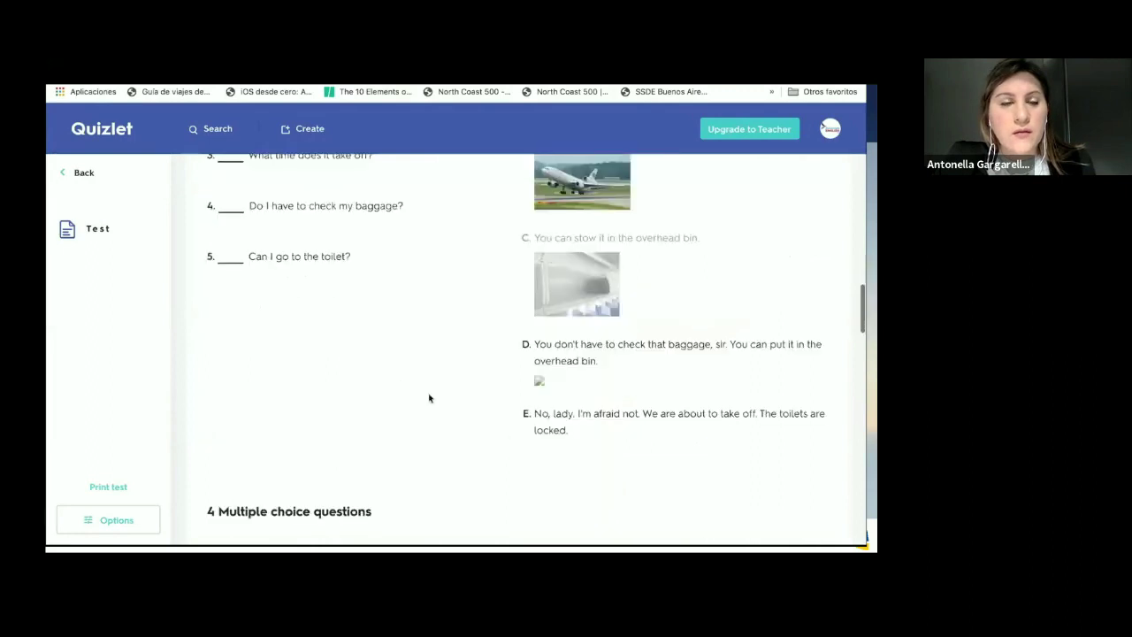
pyautogui.scroll(-2, 429, 398)
pyautogui.moveTo(217, 306); pyautogui.dragTo(445, 309)
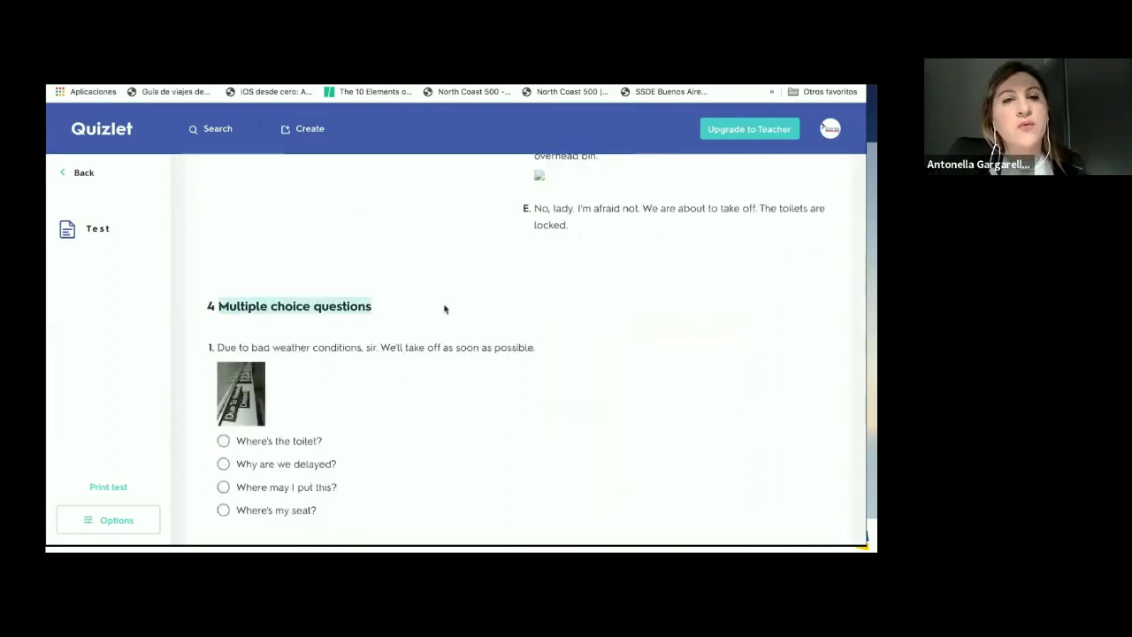
pyautogui.click(315, 306)
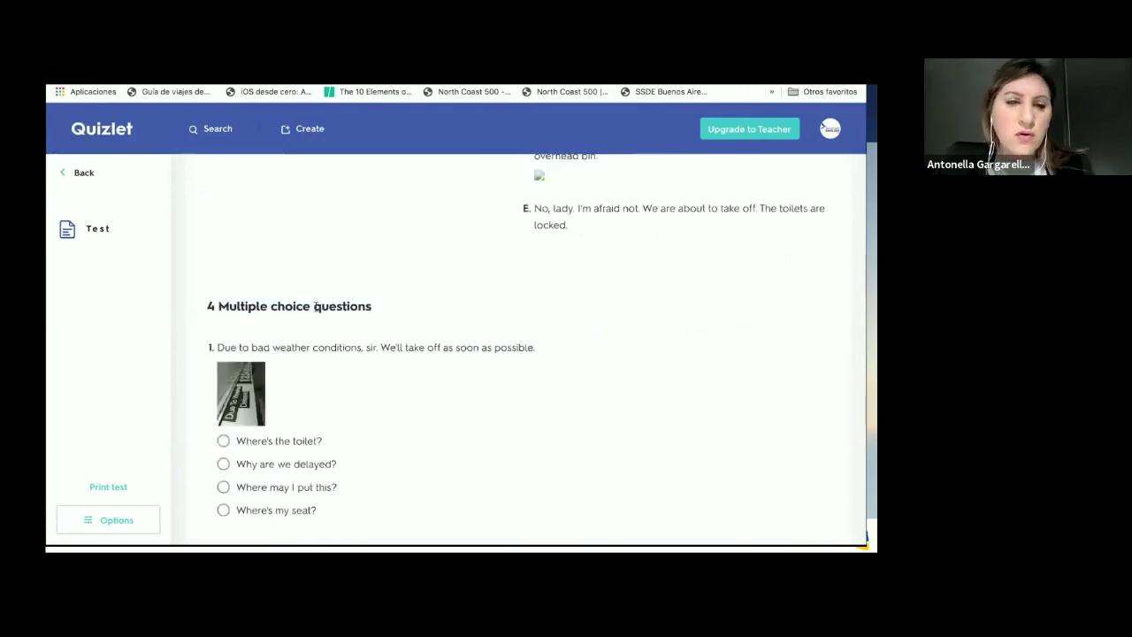
pyautogui.scroll(-1, 353, 345)
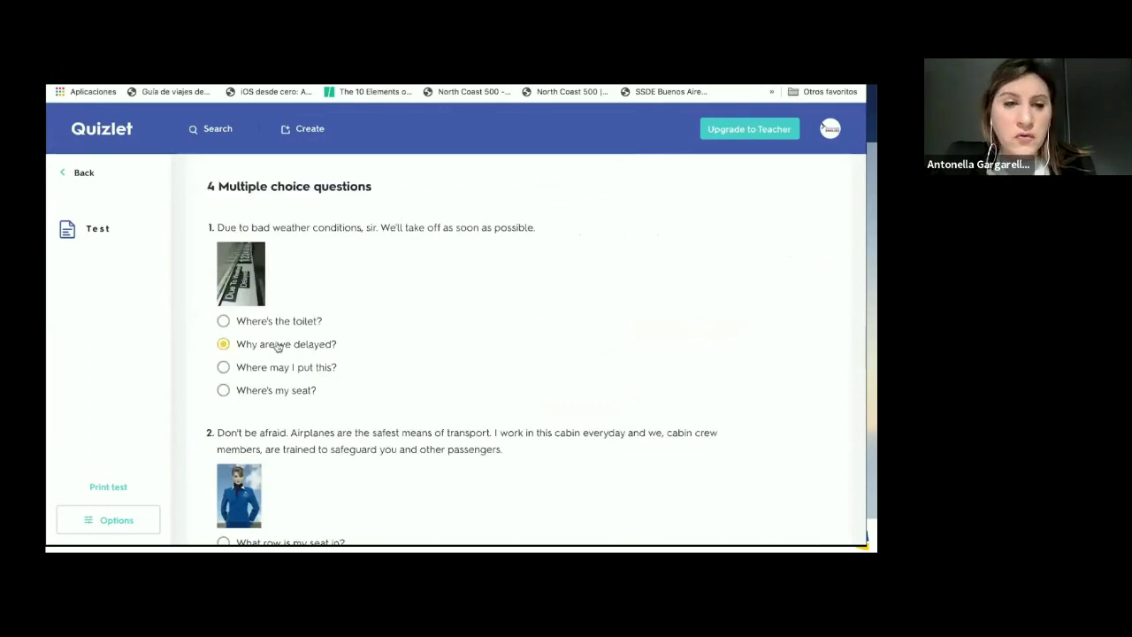
# - Review the remaining multiple choice questions and the true/false questions through to the end of the test
pyautogui.scroll(-2, 420, 377)
pyautogui.scroll(-4, 421, 376)
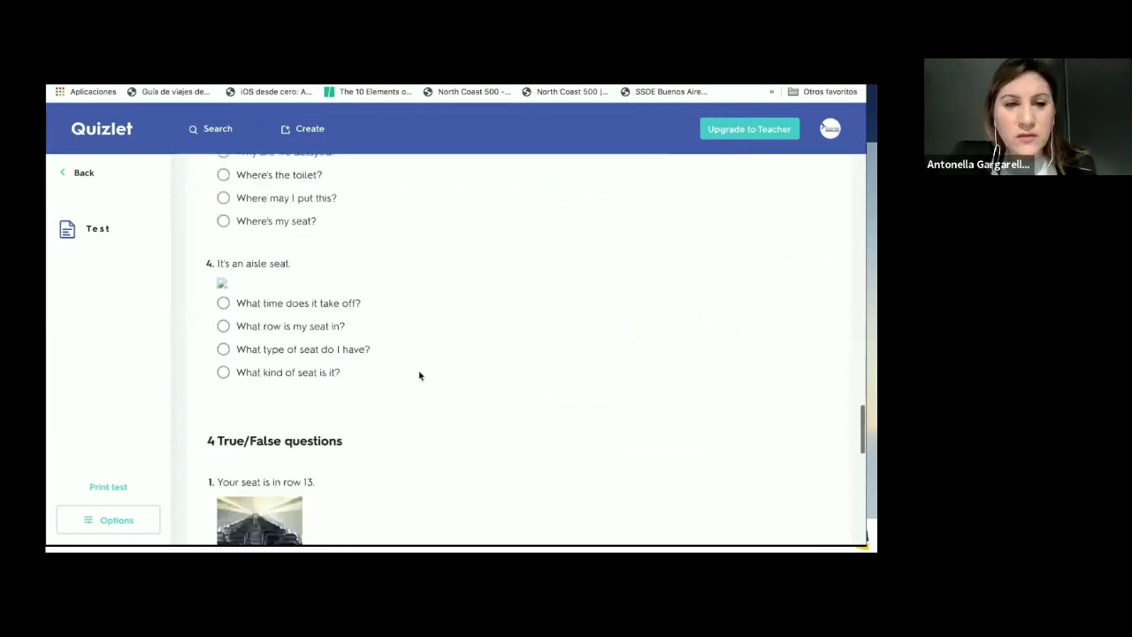
pyautogui.scroll(-2, 421, 376)
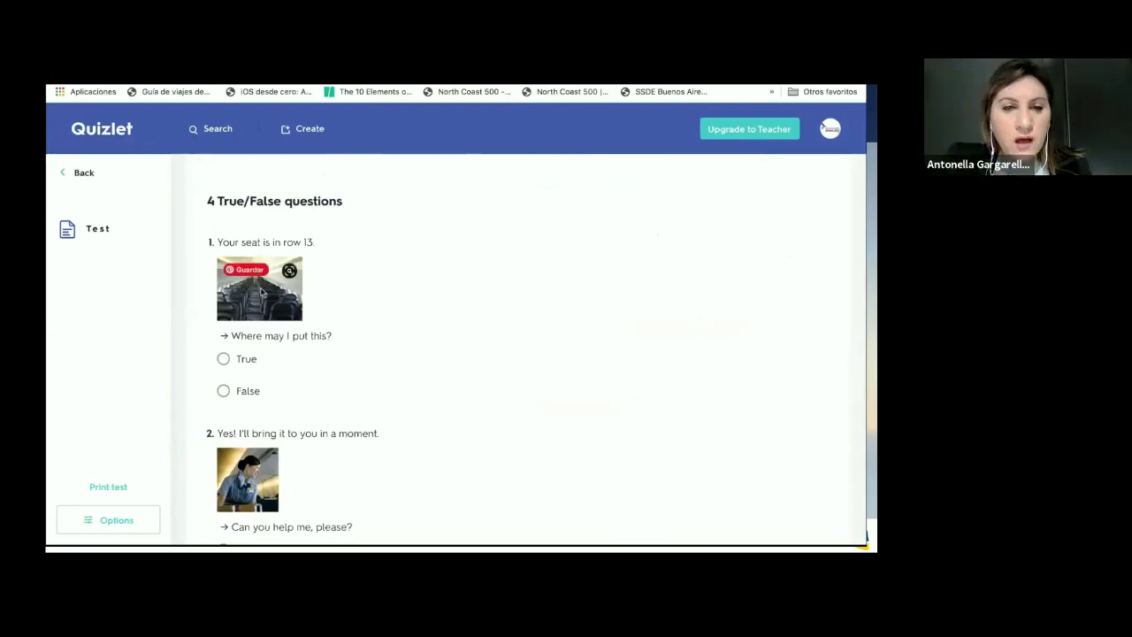
pyautogui.scroll(-3, 460, 398)
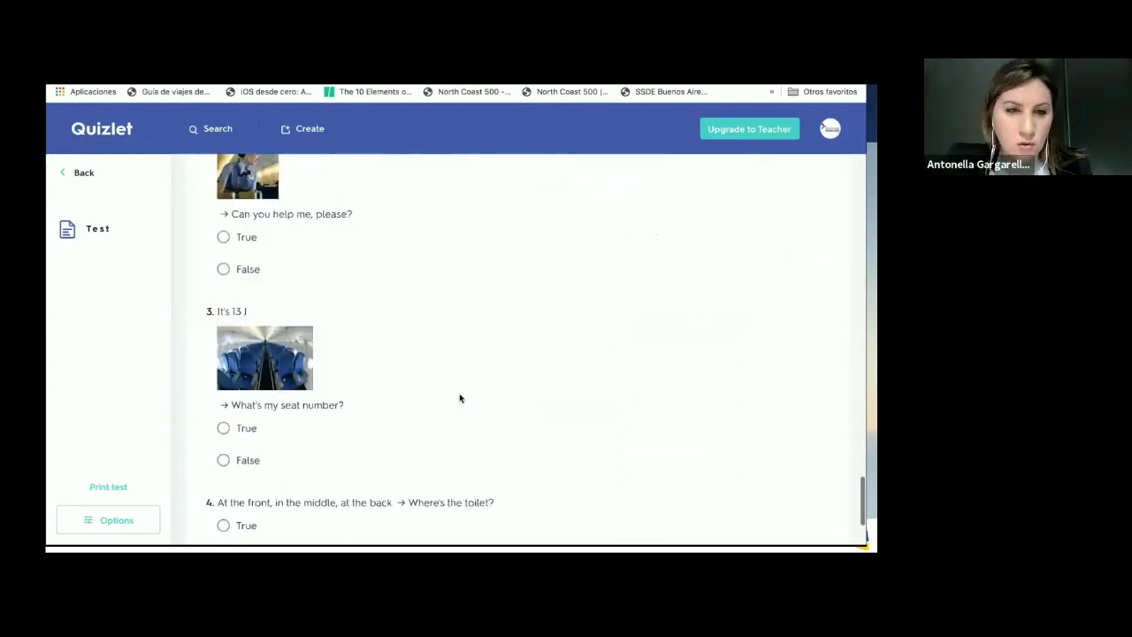
pyautogui.scroll(-2, 458, 398)
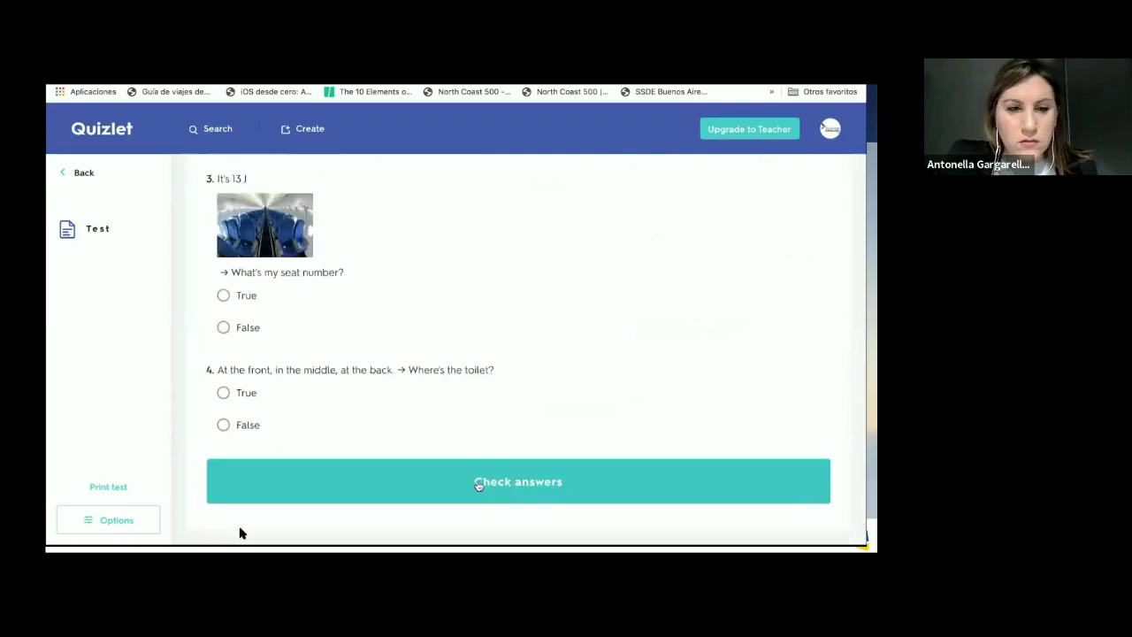
# - Check the test answers and review the corrections for the true/false questions
pyautogui.click(478, 485)
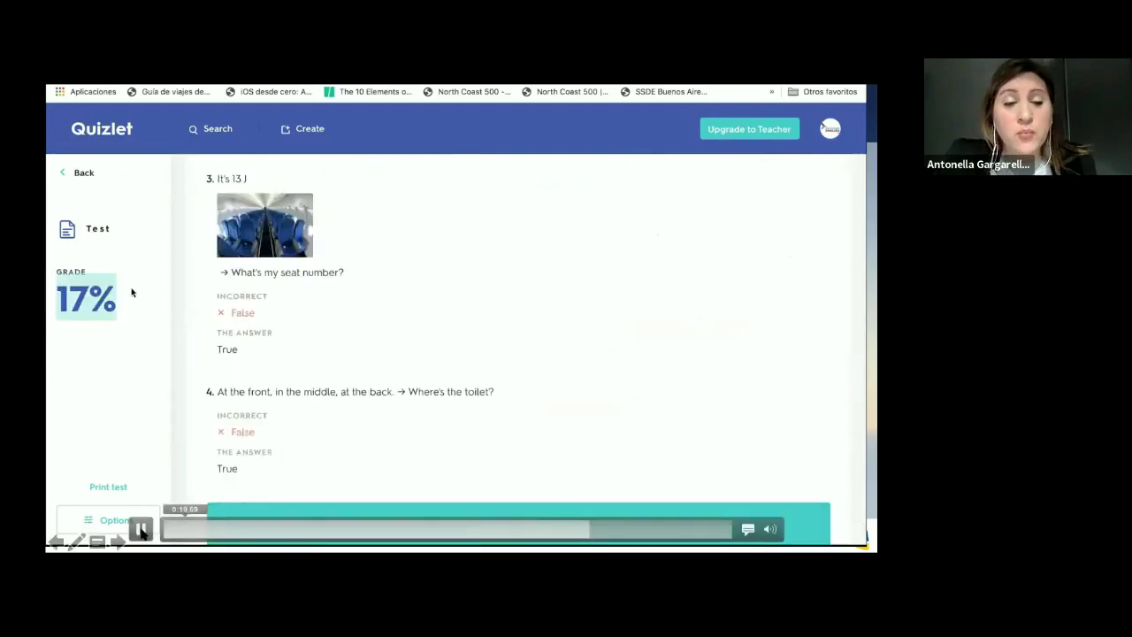
pyautogui.scroll(3, 368, 310)
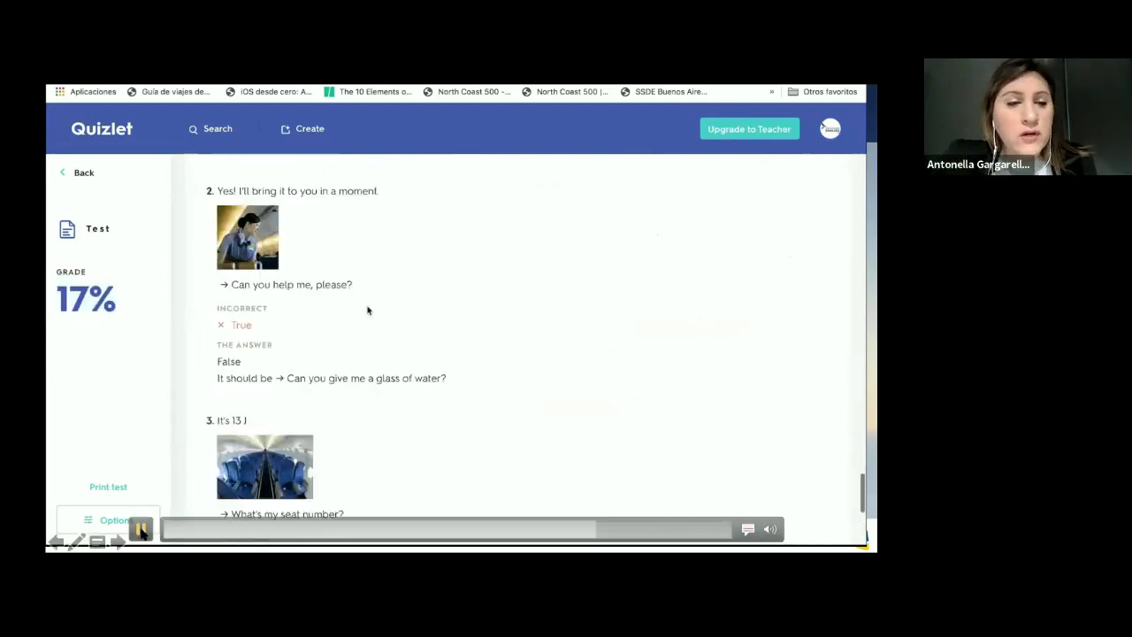
pyautogui.scroll(4, 368, 310)
pyautogui.scroll(-1, 368, 310)
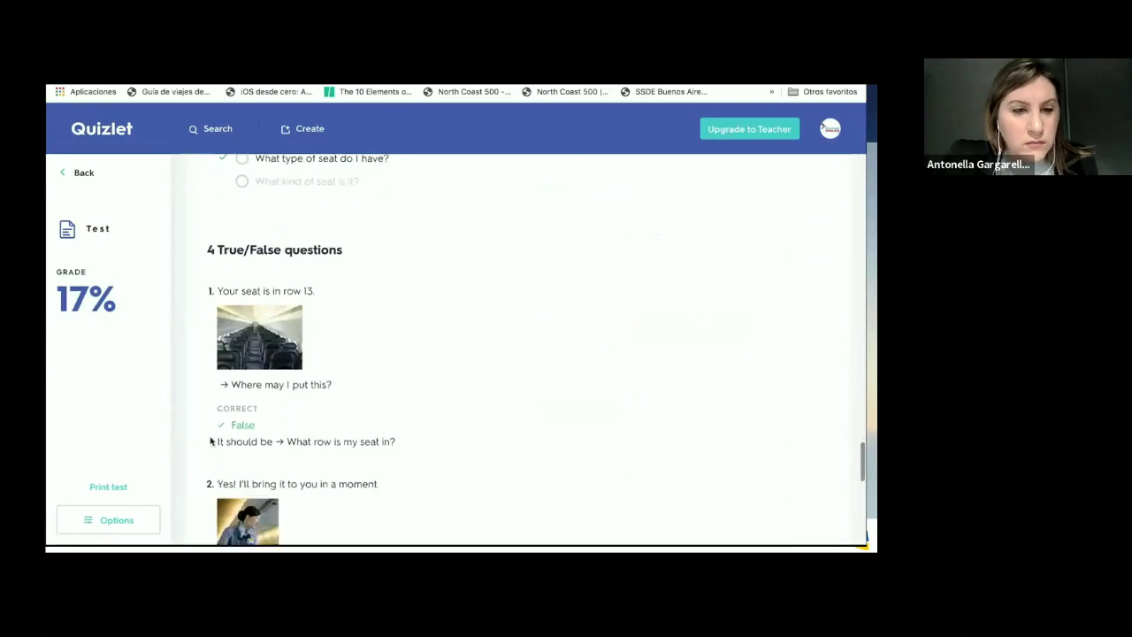
# - Start the Match game and pair the fear-of-flying, take-off time, smoking and glass-of-water phrases with their corresponding replies
pyautogui.moveTo(141, 529)
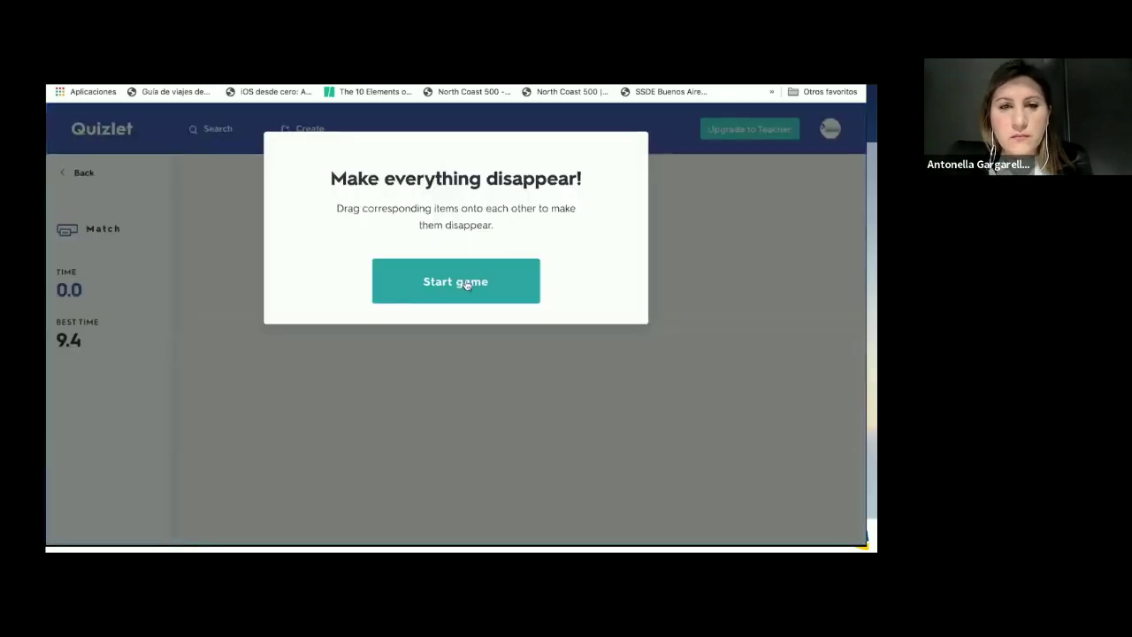
pyautogui.click(467, 284)
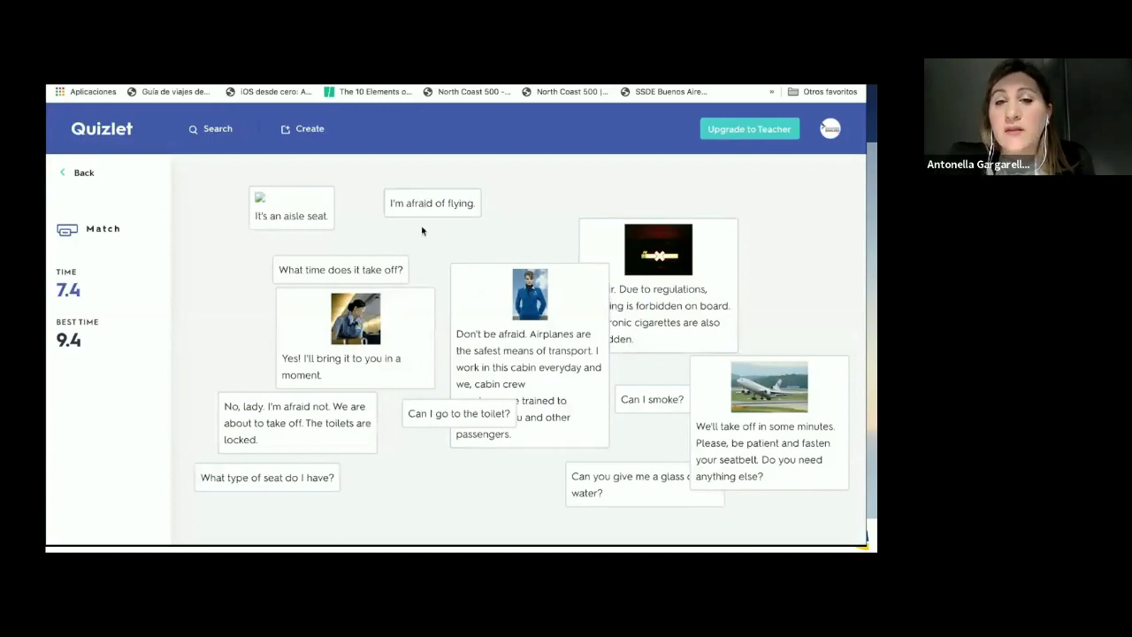
pyautogui.moveTo(433, 203); pyautogui.dragTo(523, 330)
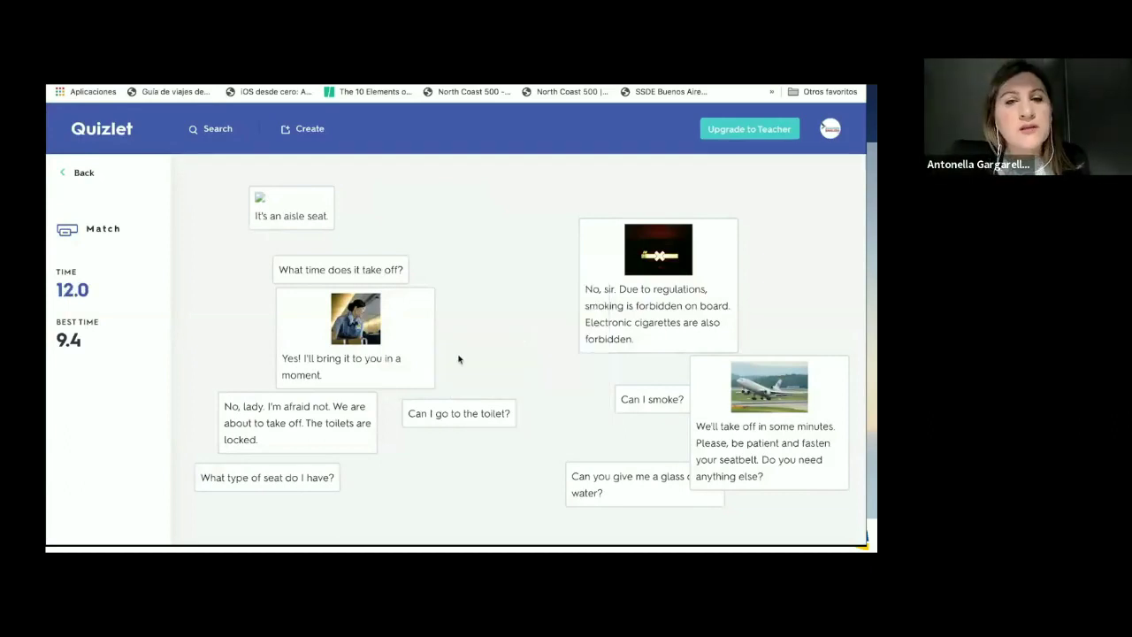
pyautogui.moveTo(371, 267); pyautogui.dragTo(648, 347)
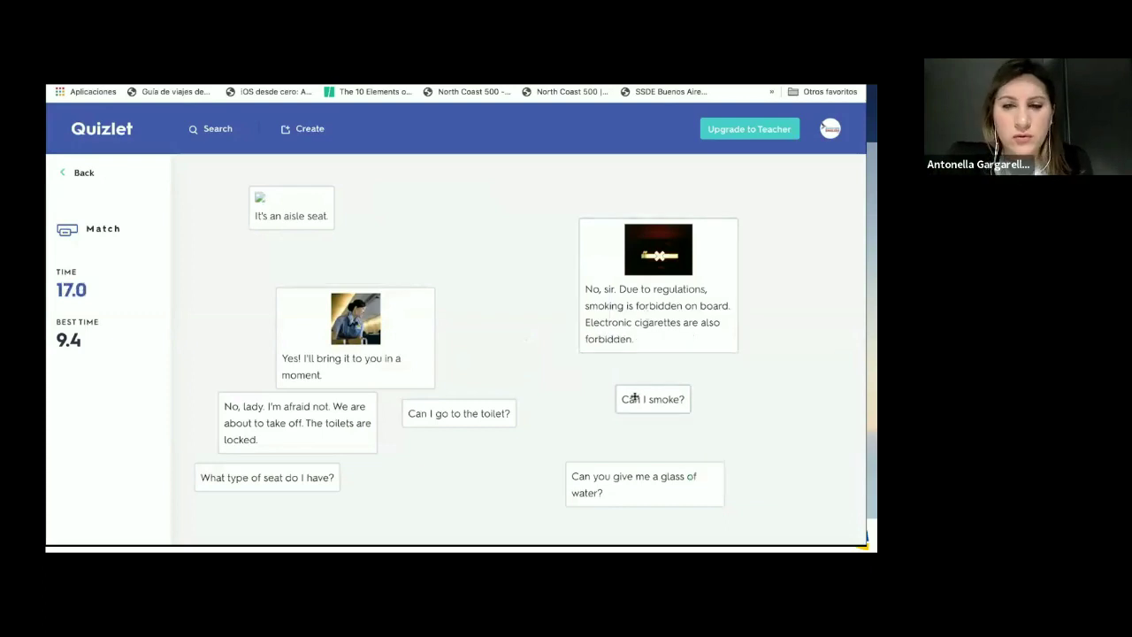
pyautogui.moveTo(652, 399); pyautogui.dragTo(637, 302)
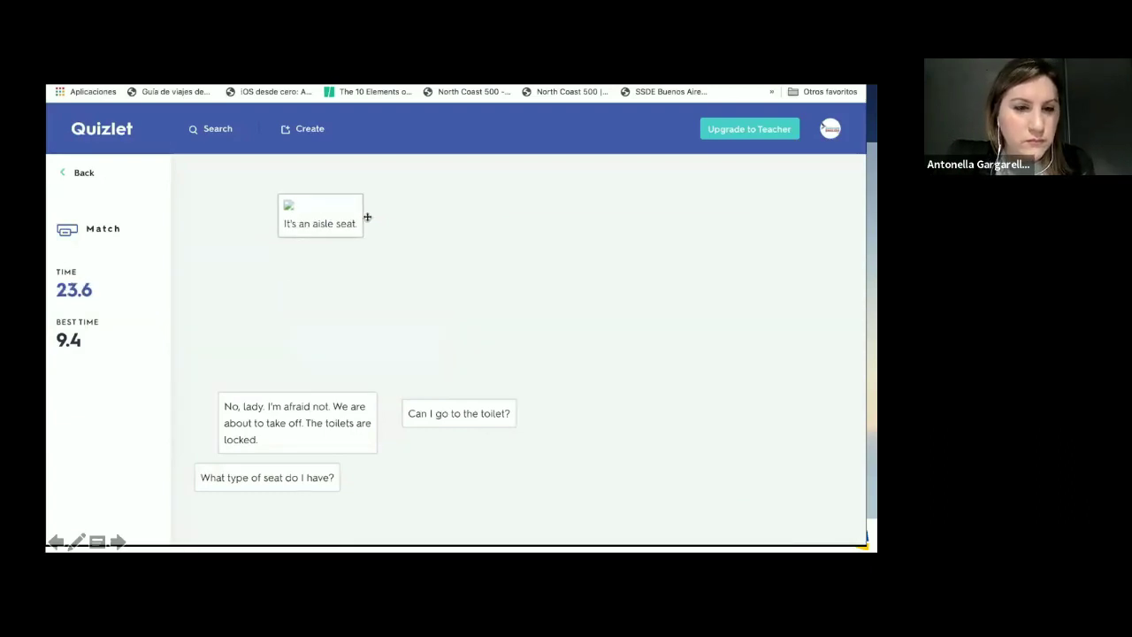
# - Advance the presentation past the Quizlet home page recording to the Quizlet+ features slide
pyautogui.click(144, 540)
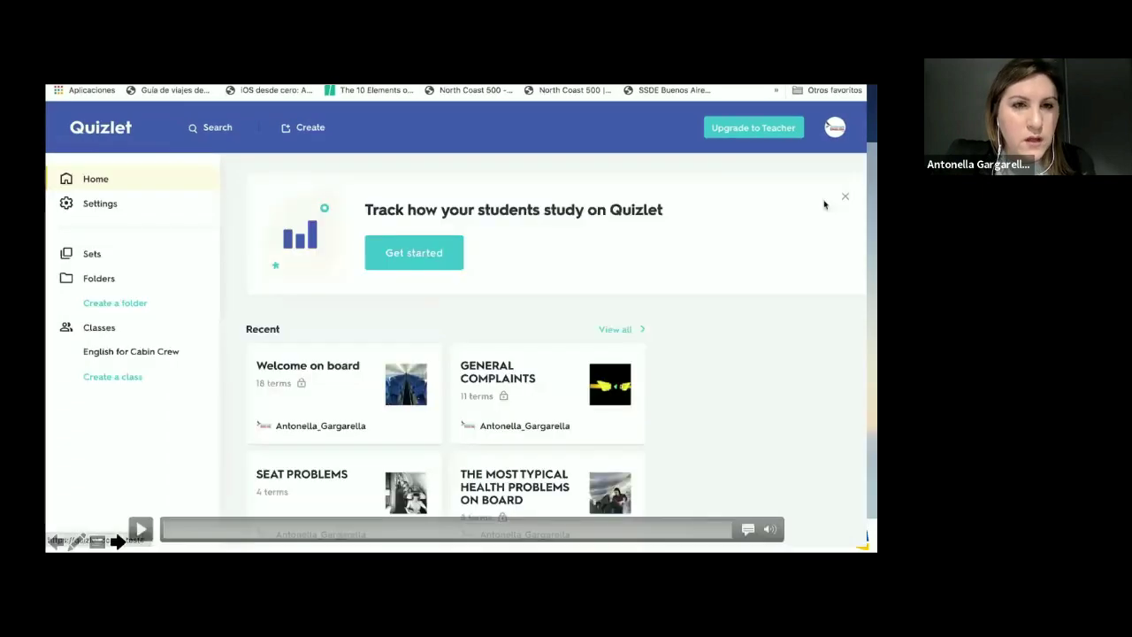
pyautogui.click(376, 364)
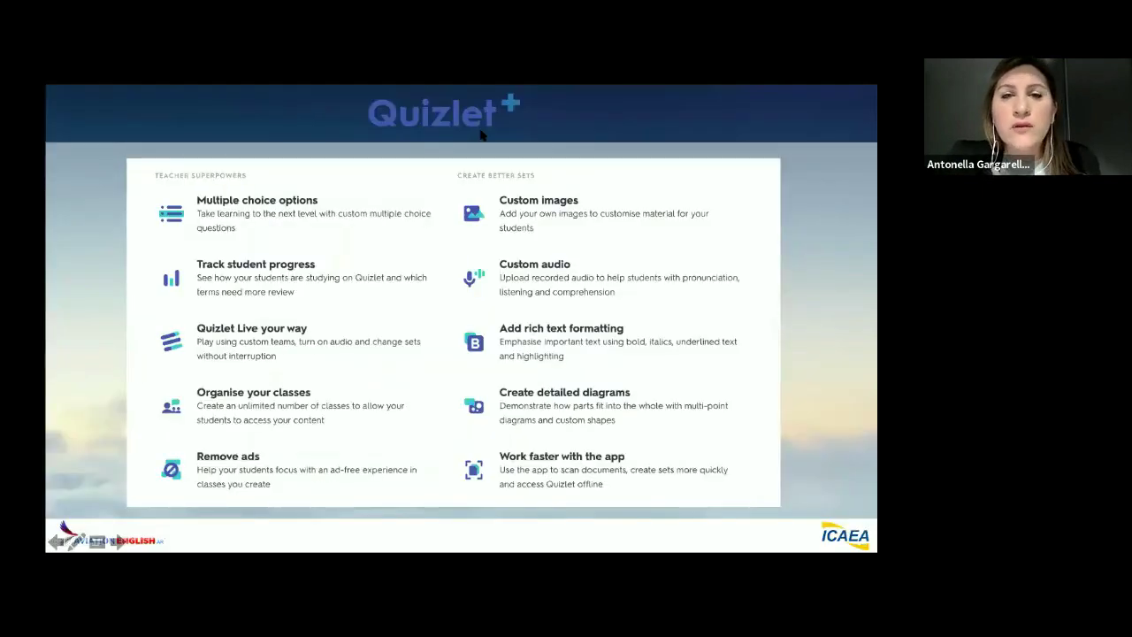